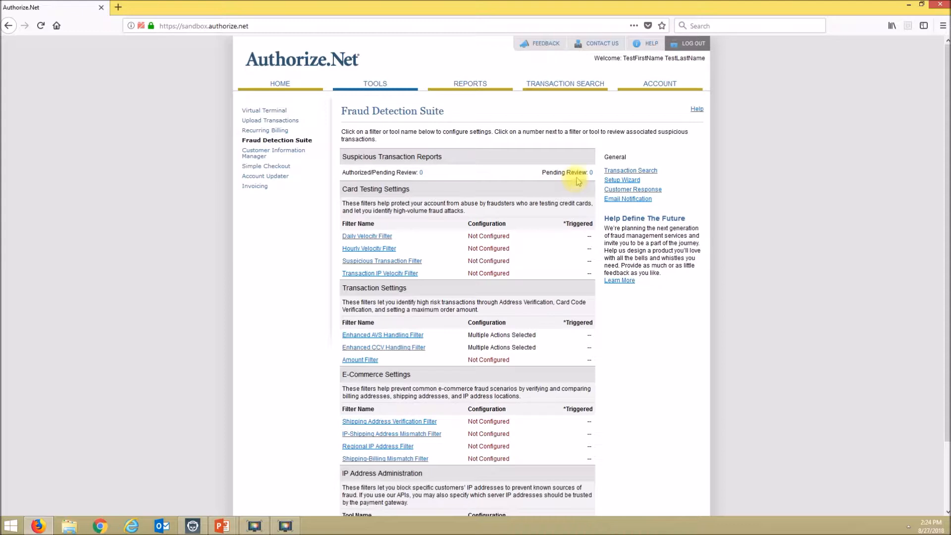
# Step: View the merchant support contact information, then close its window
pyautogui.click(596, 46)
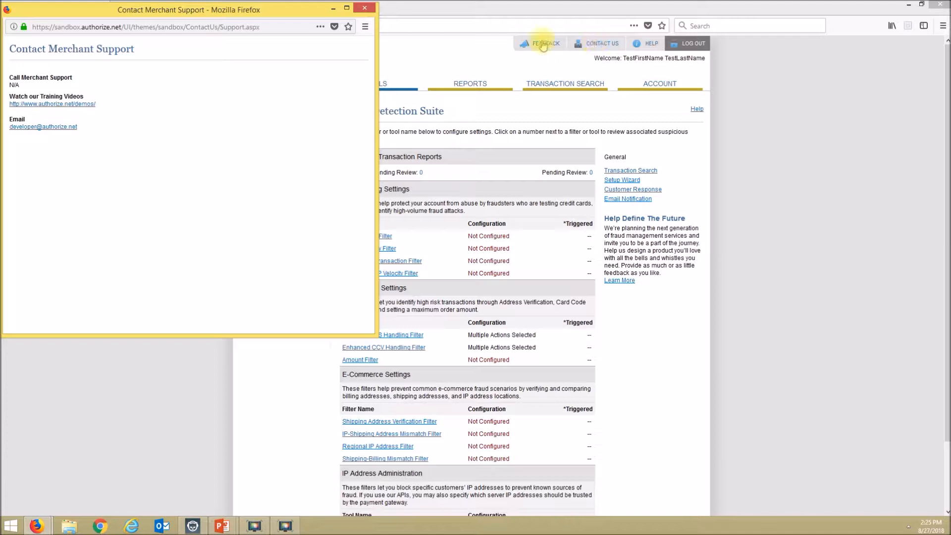
pyautogui.click(366, 9)
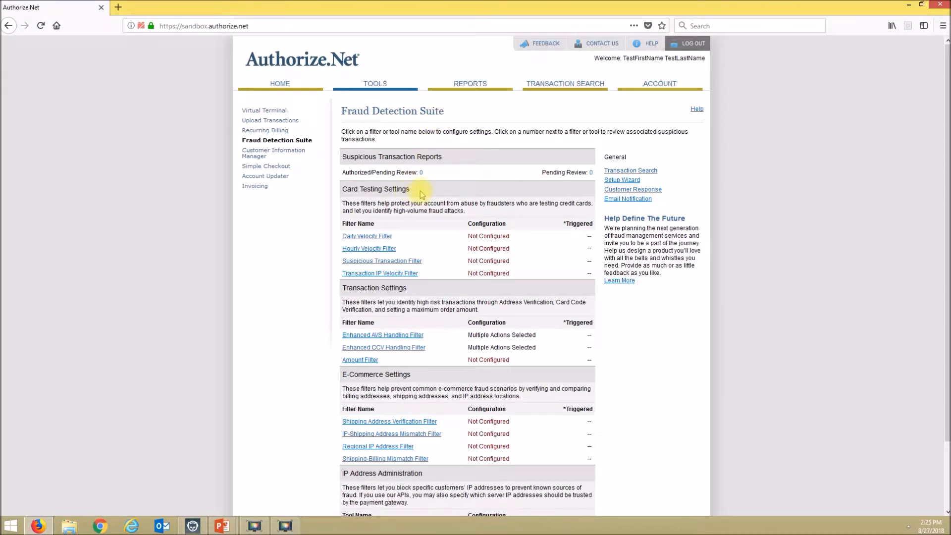
# Step: Configure the Daily Velocity Filter to allow 25 transactions per day and save it
pyautogui.moveTo(419, 191); pyautogui.dragTo(342, 191)
pyautogui.click(443, 192)
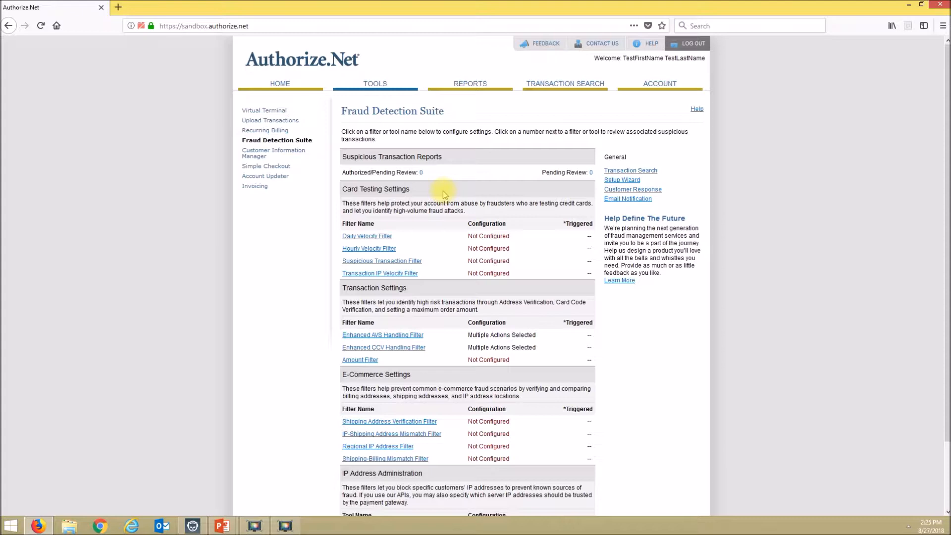
pyautogui.click(366, 237)
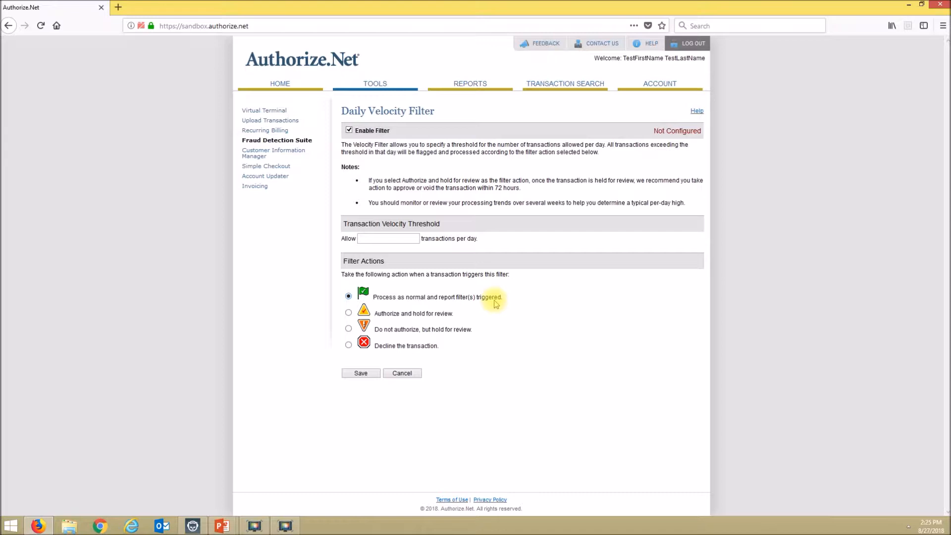
pyautogui.click(382, 241)
pyautogui.write('25')
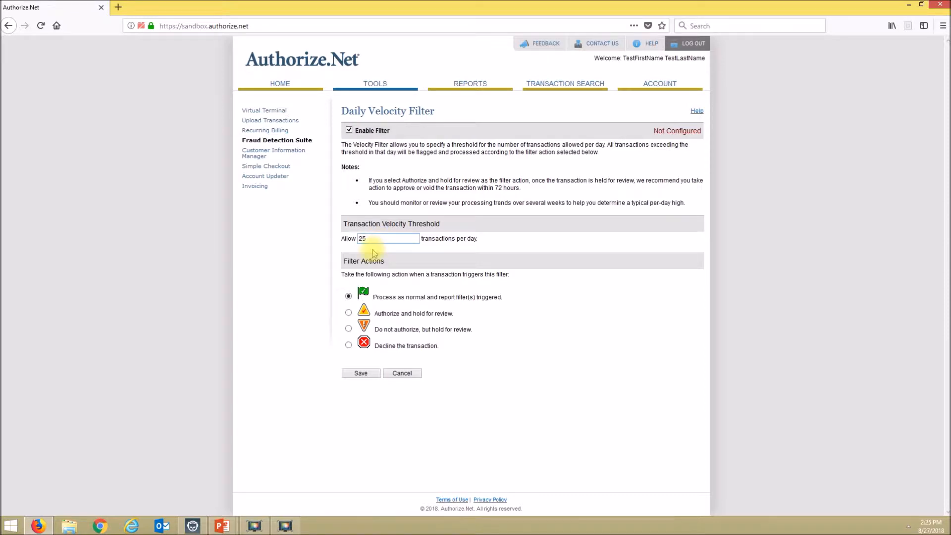
pyautogui.click(361, 374)
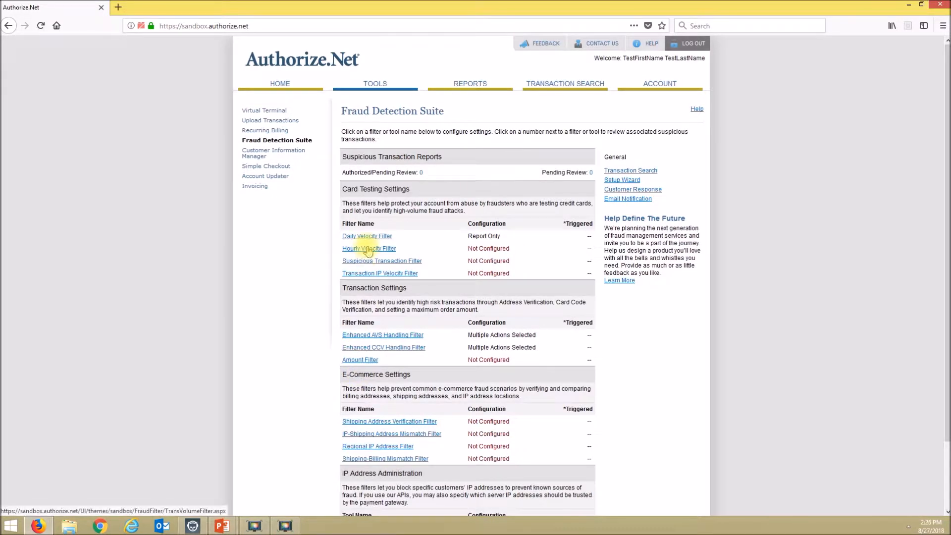
# Step: Enable the Hourly Velocity Filter with a threshold of 10 transactions per hour and save it
pyautogui.click(373, 249)
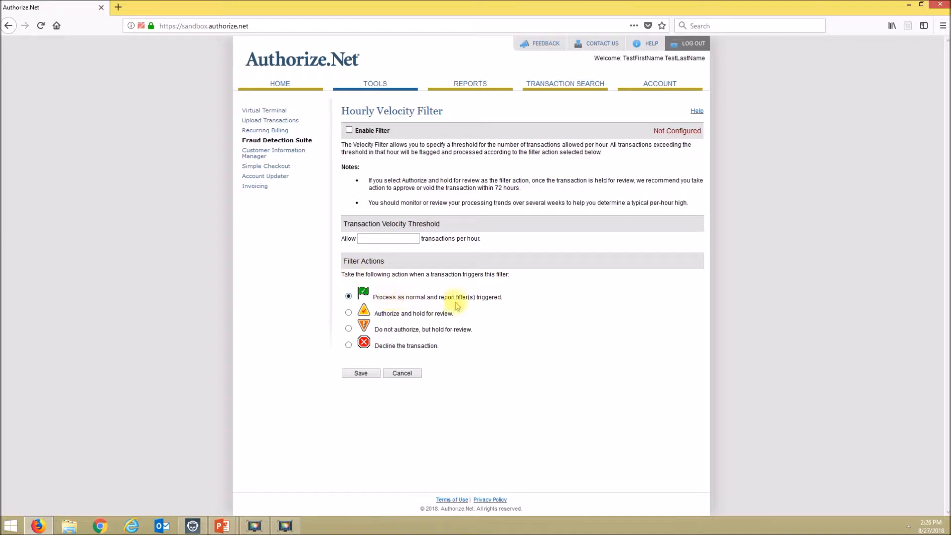
pyautogui.click(349, 131)
pyautogui.click(375, 238)
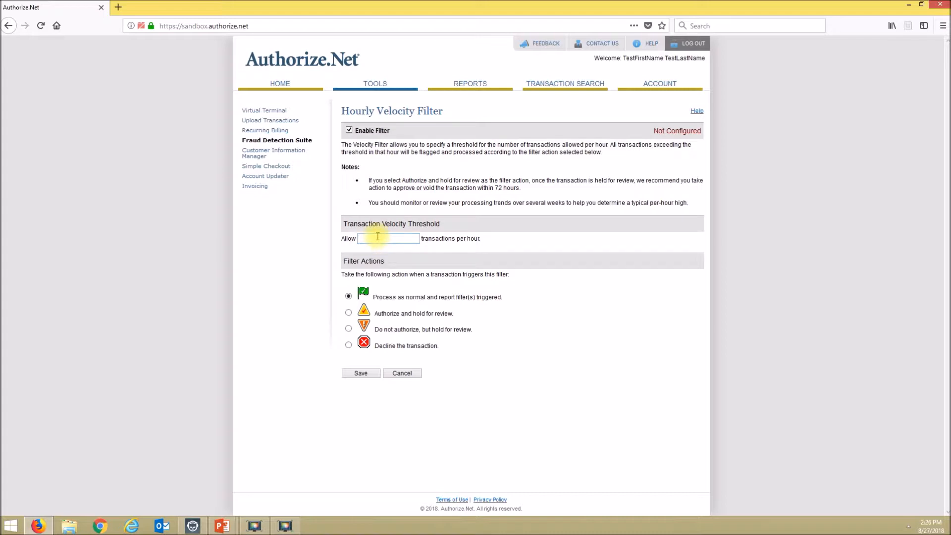
pyautogui.write('10')
pyautogui.click(357, 374)
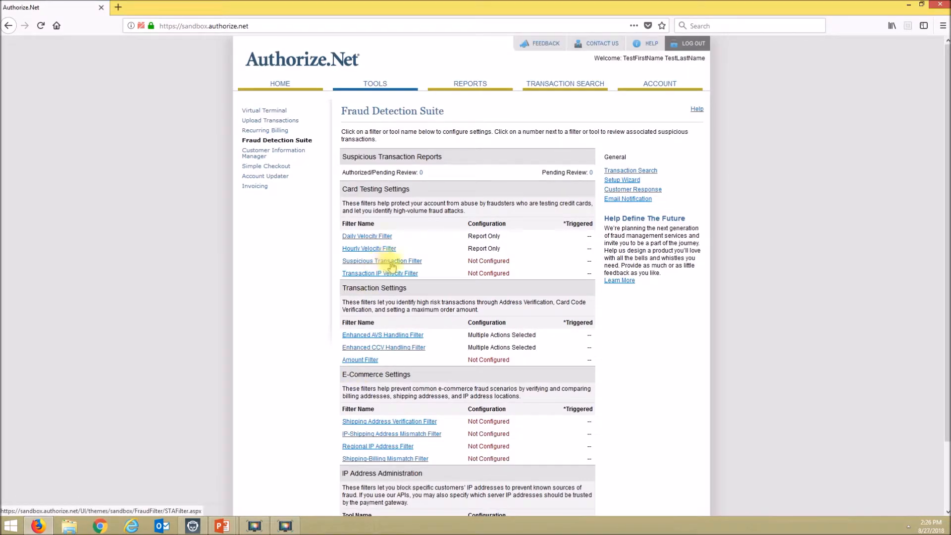
# Step: Enable the Suspicious Transaction Filter with the action "Do not authorize, but hold for review" and save it
pyautogui.click(391, 263)
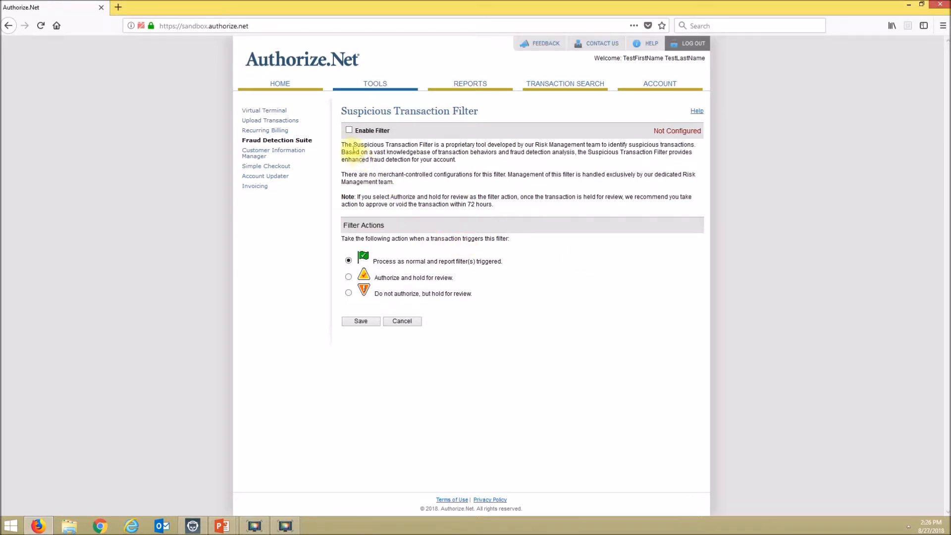
pyautogui.click(349, 131)
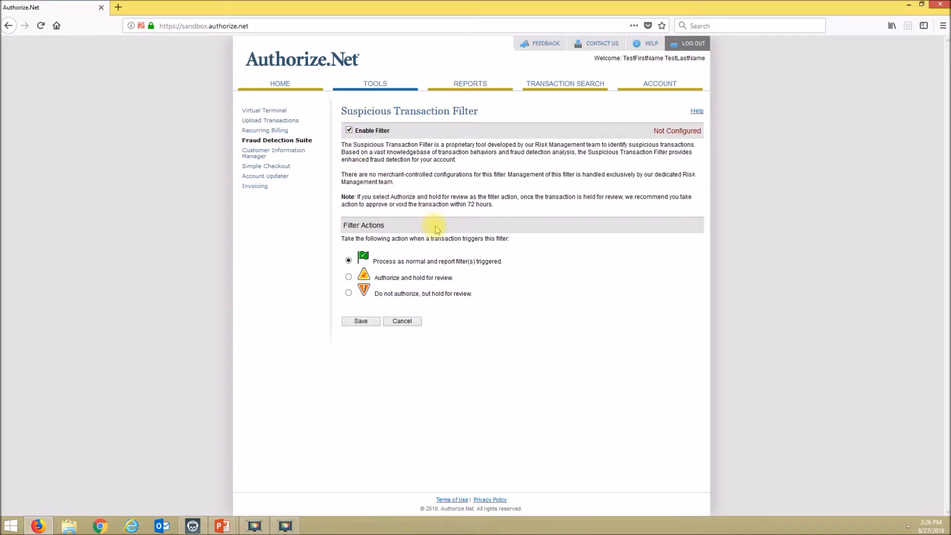
pyautogui.click(349, 294)
pyautogui.click(361, 322)
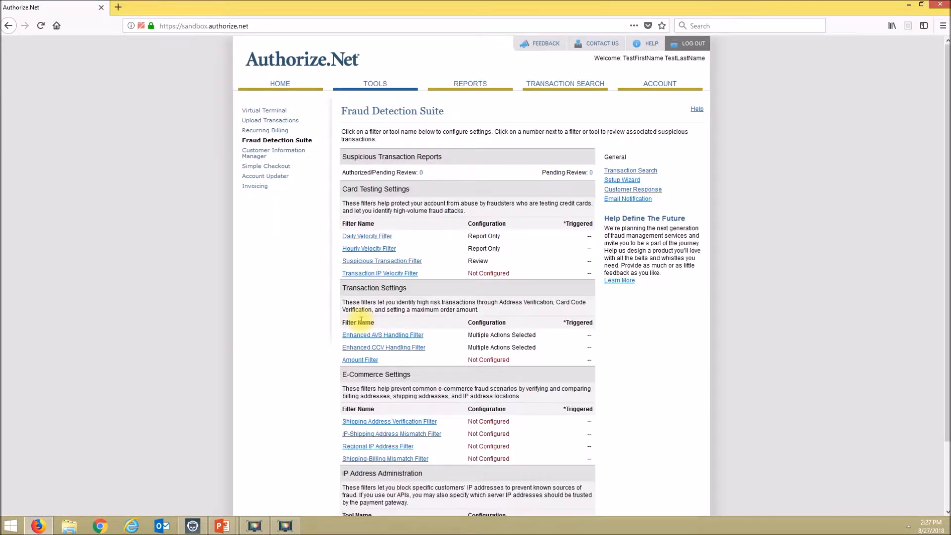
# Step: Enable the Transaction IP Velocity Filter at 5 transactions per hour with the action "Do not authorize, but hold for review" and save it
pyautogui.click(383, 274)
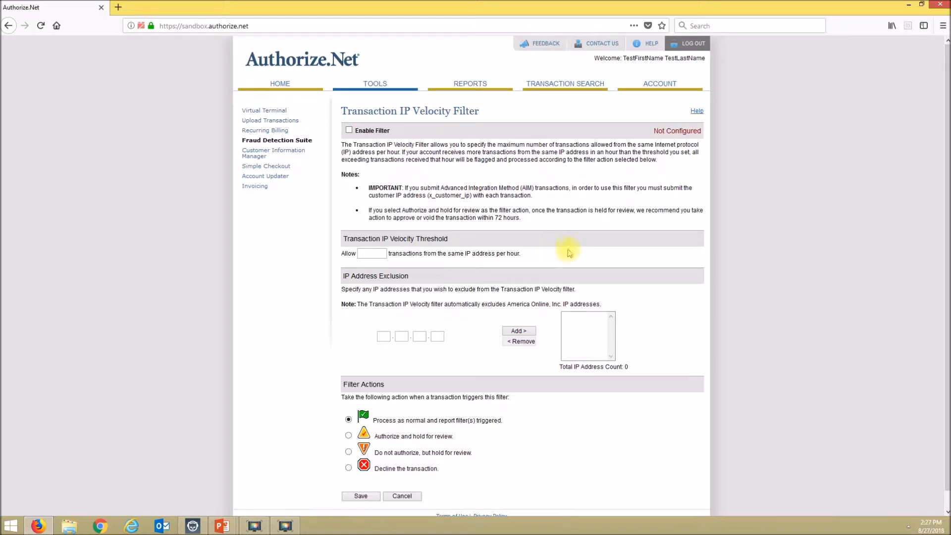
pyautogui.click(349, 130)
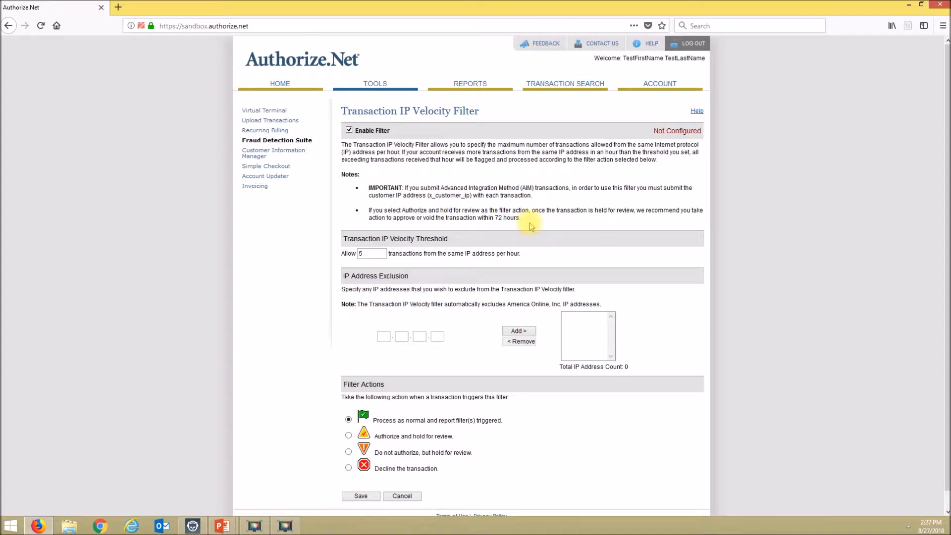
pyautogui.click(349, 451)
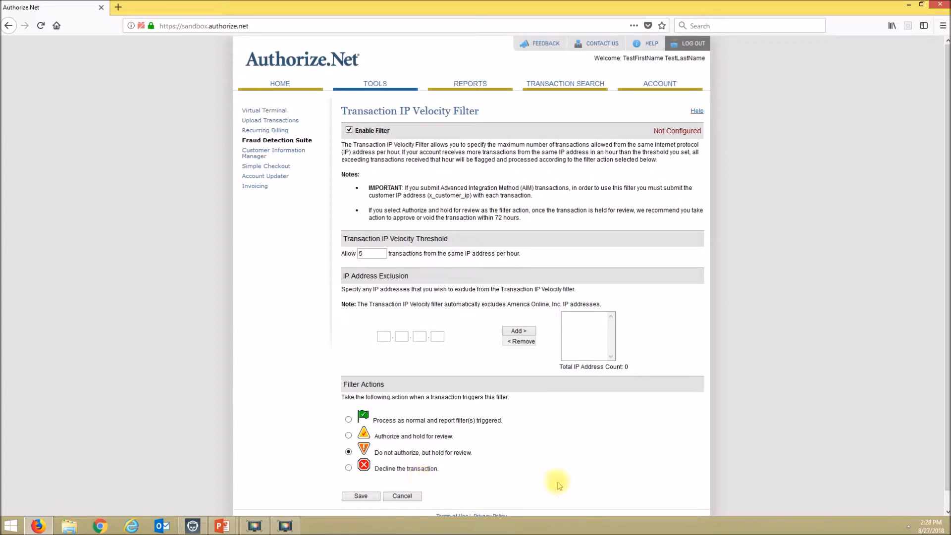
pyautogui.click(363, 496)
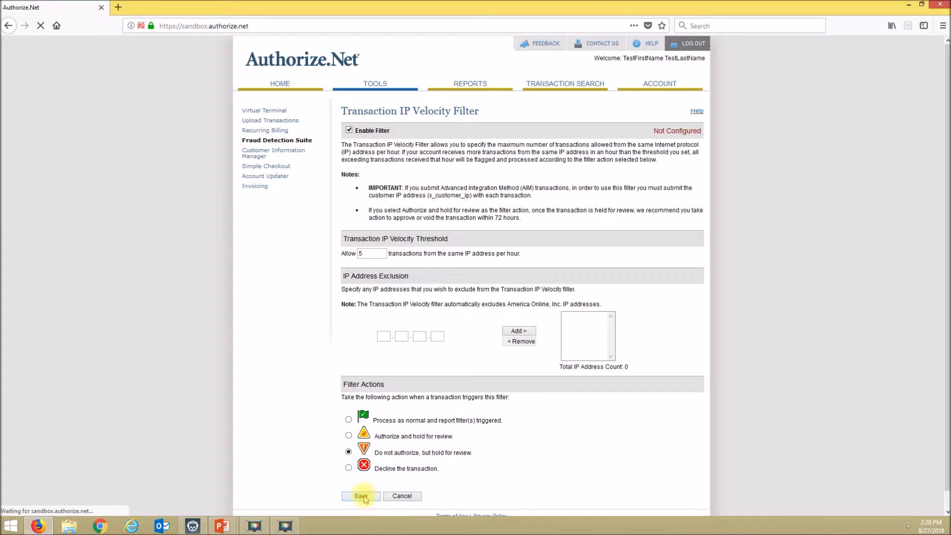
# Step: Open the Enhanced AVS Handling Filter and examine its General AVS Responses and Address and ZIP Code Responses
pyautogui.scroll(-3, 449, 308)
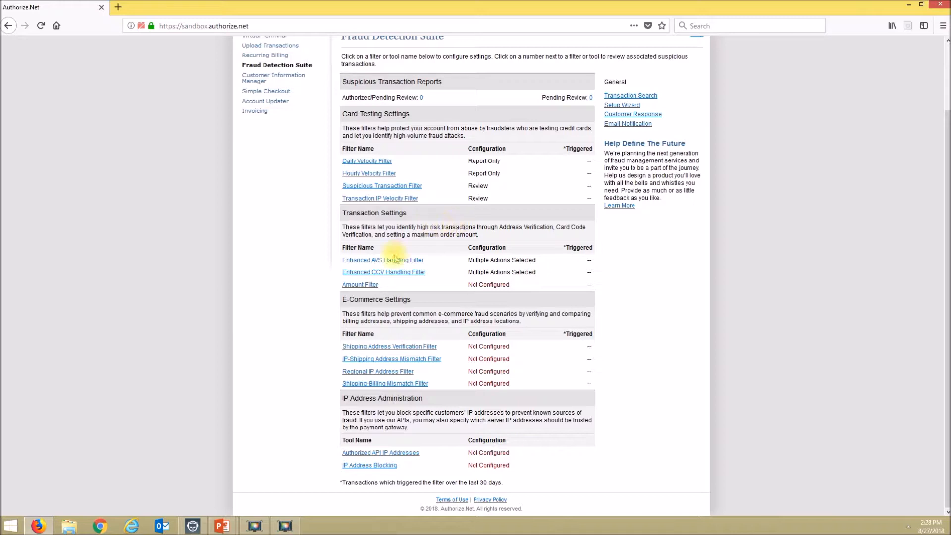
pyautogui.click(387, 261)
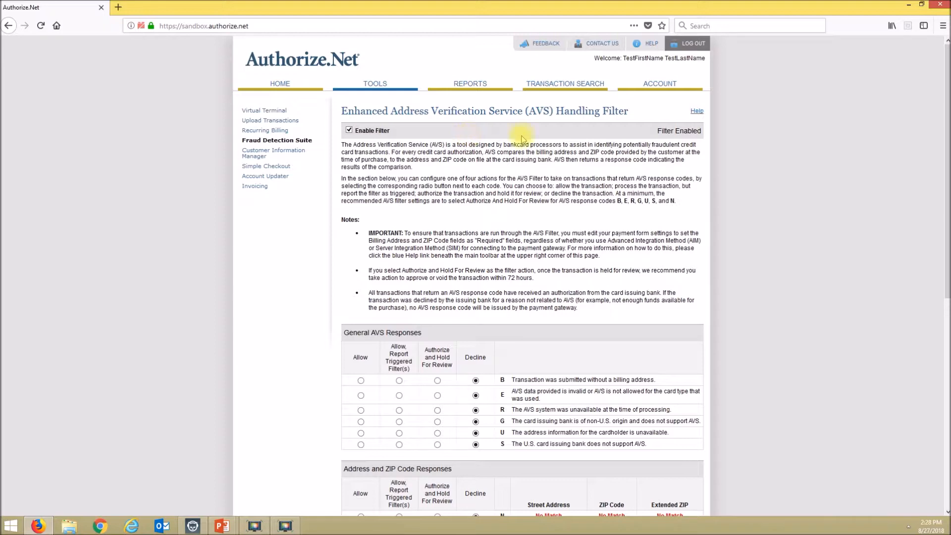
pyautogui.scroll(-5, 711, 212)
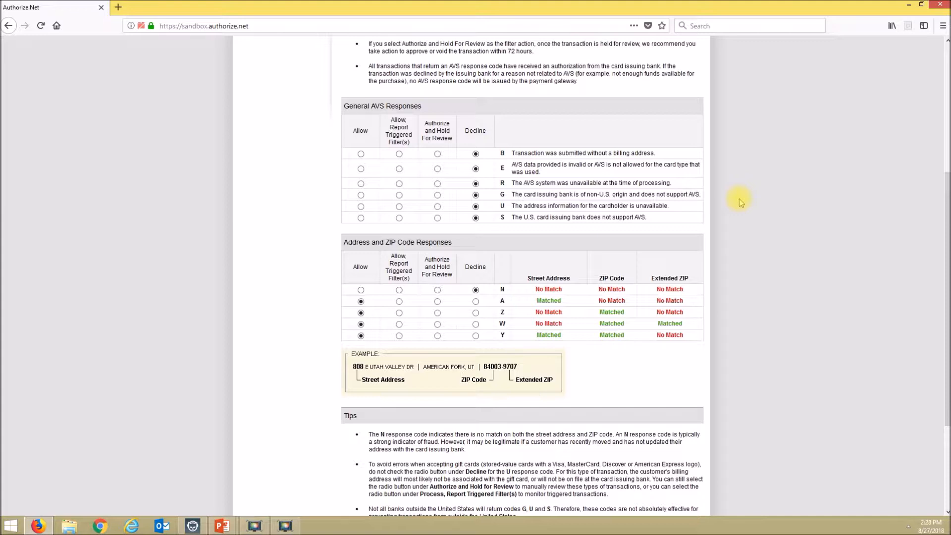
pyautogui.moveTo(343, 106); pyautogui.dragTo(435, 108)
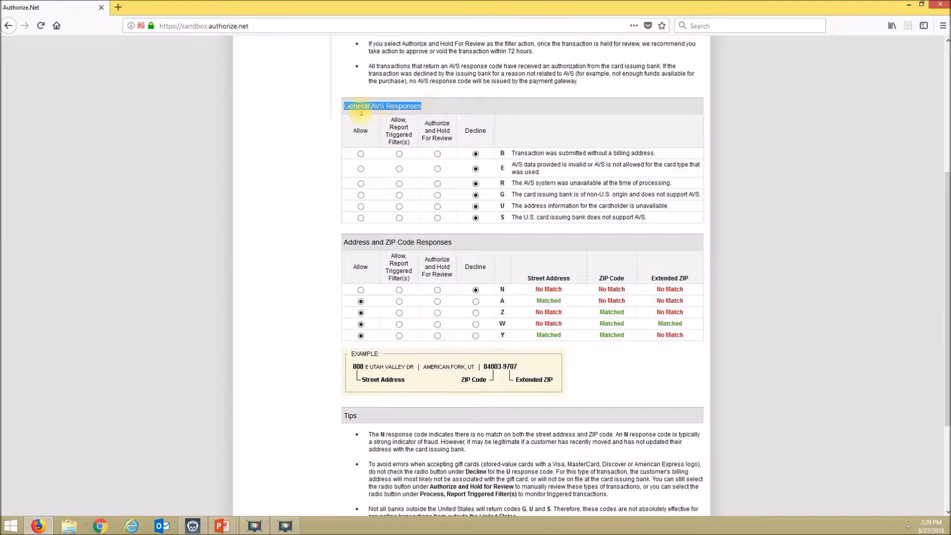
pyautogui.moveTo(453, 242); pyautogui.dragTo(346, 241)
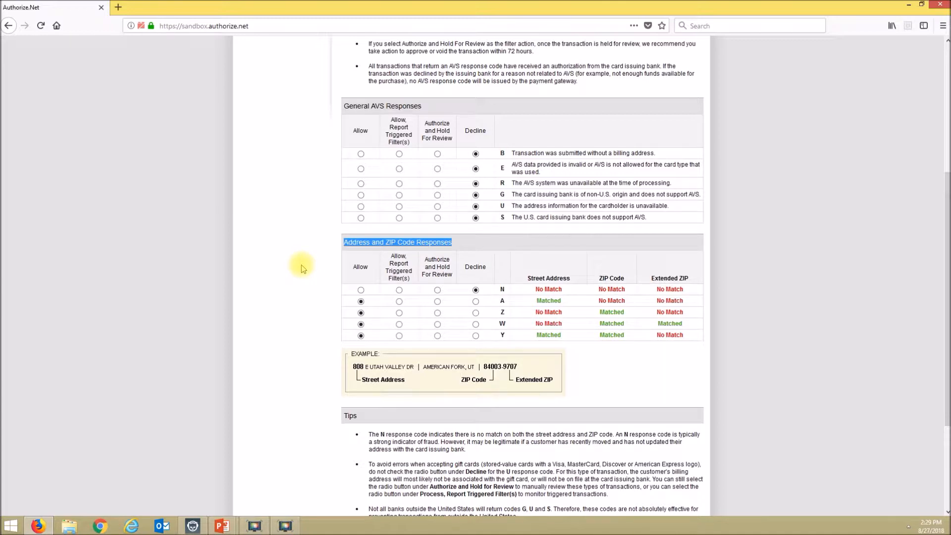
pyautogui.click(483, 268)
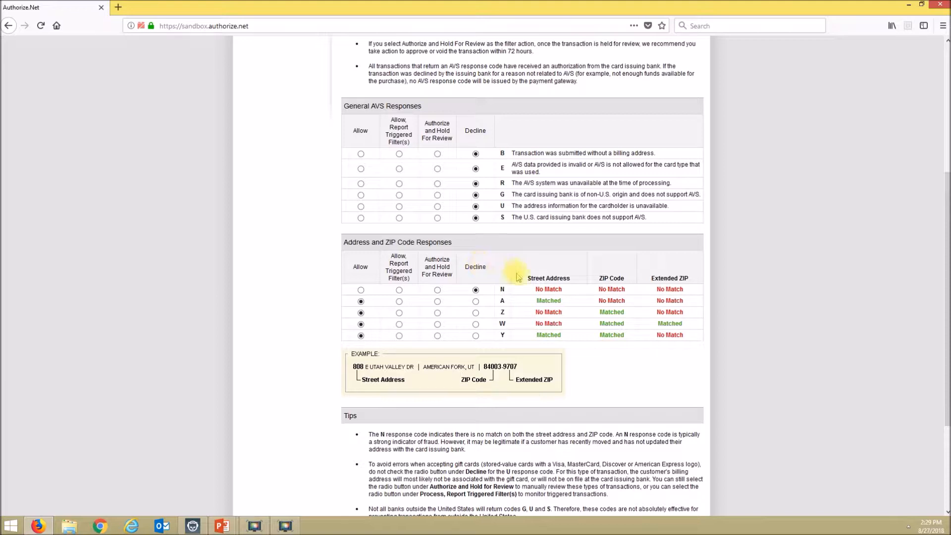
pyautogui.moveTo(535, 290); pyautogui.dragTo(625, 293)
pyautogui.click(578, 250)
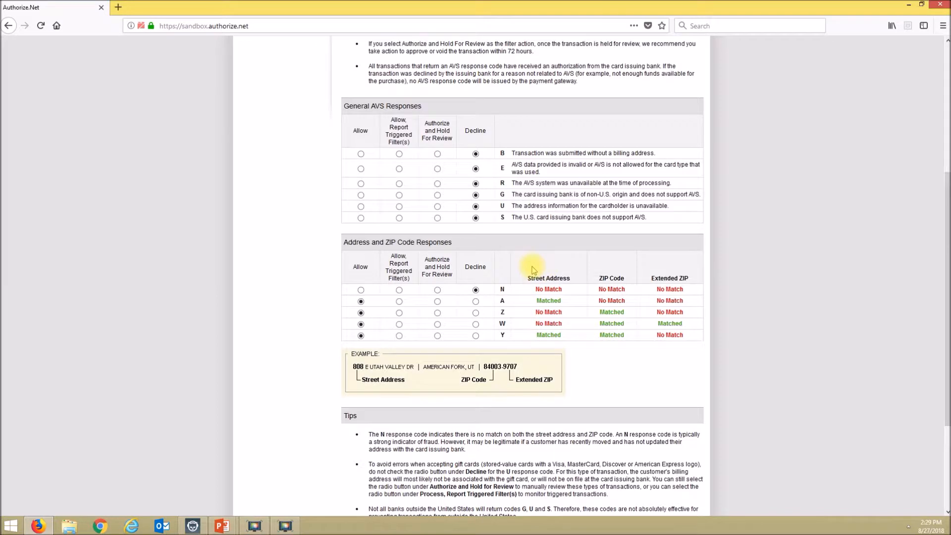
# Step: Set general AVS response codes B, E, G, U and S to "Allow, Report Triggered Filter(s)"
pyautogui.scroll(2, 545, 270)
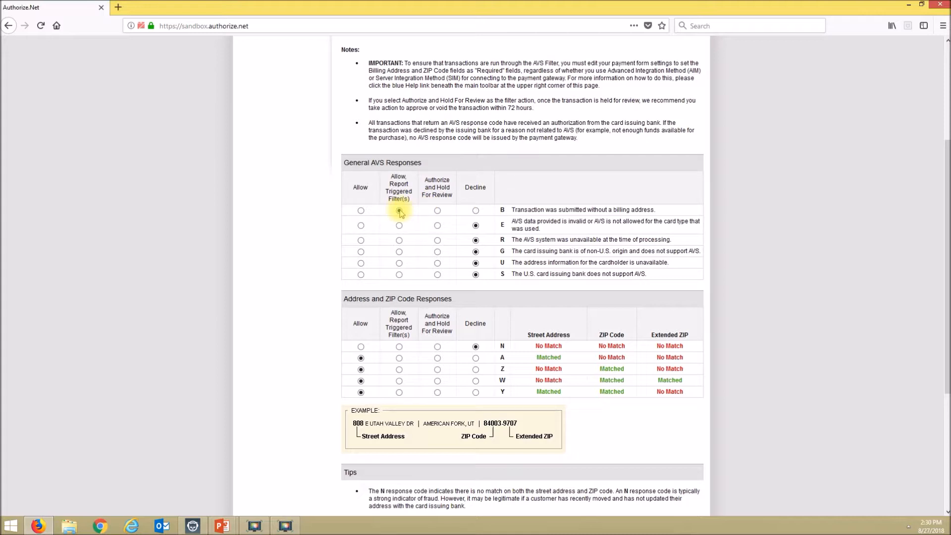
pyautogui.click(399, 251)
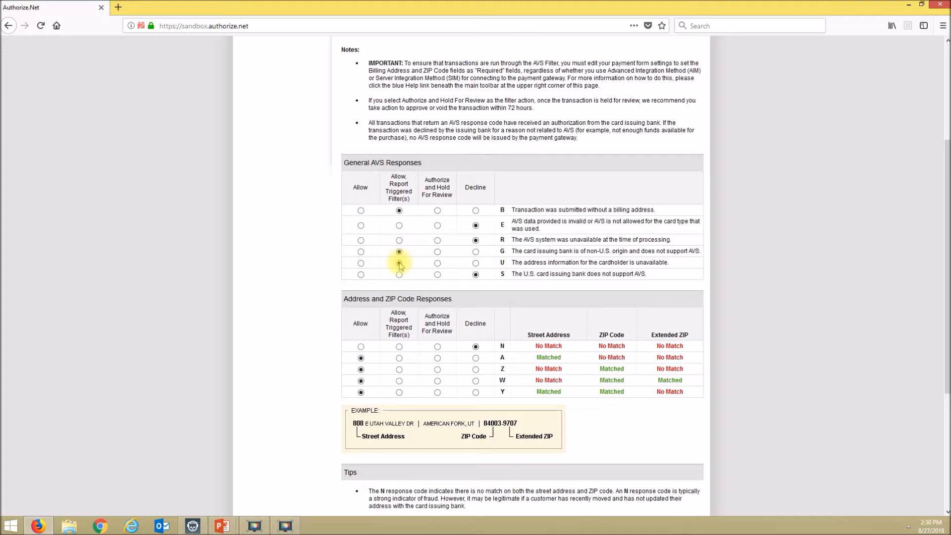
pyautogui.click(399, 276)
pyautogui.click(399, 226)
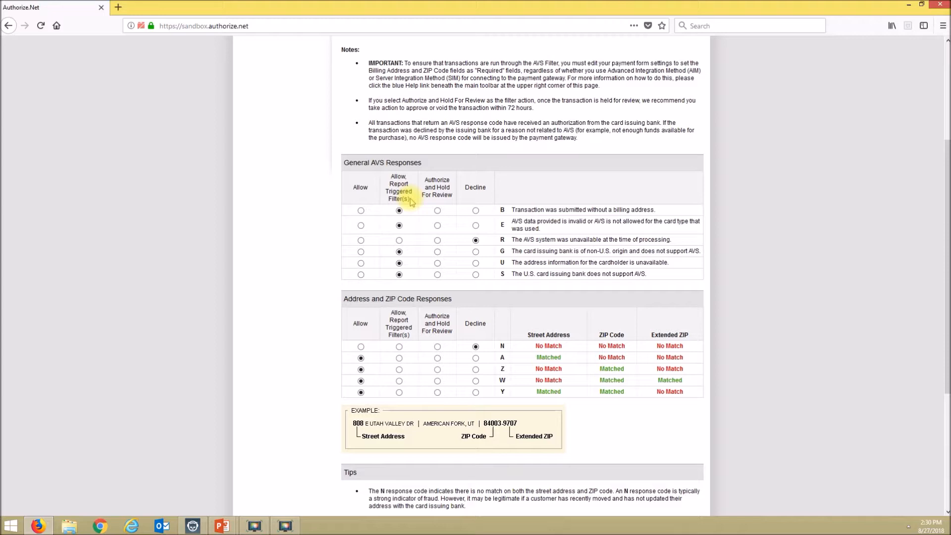
# Step: Set general AVS response codes B, E, G, U and S to Allow
pyautogui.click(361, 211)
pyautogui.click(360, 225)
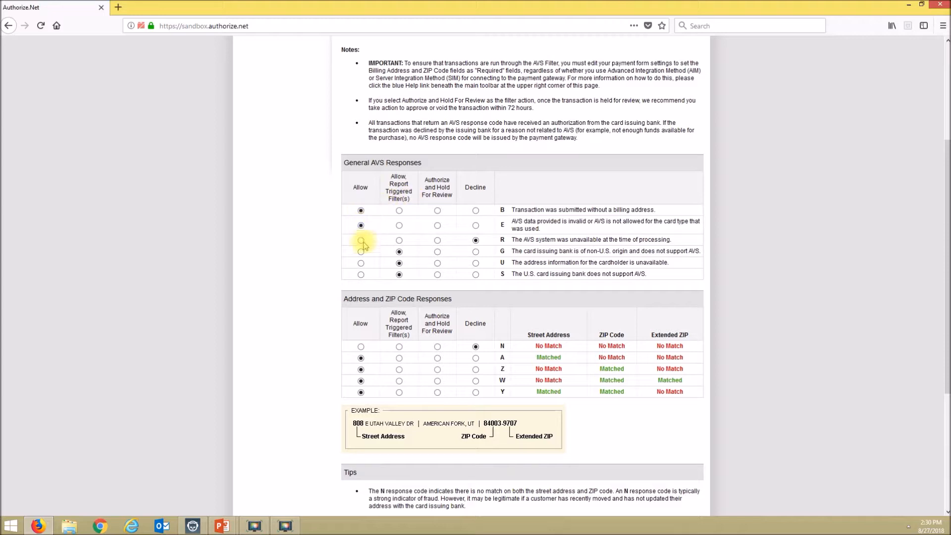
pyautogui.click(361, 251)
pyautogui.click(360, 263)
pyautogui.click(360, 275)
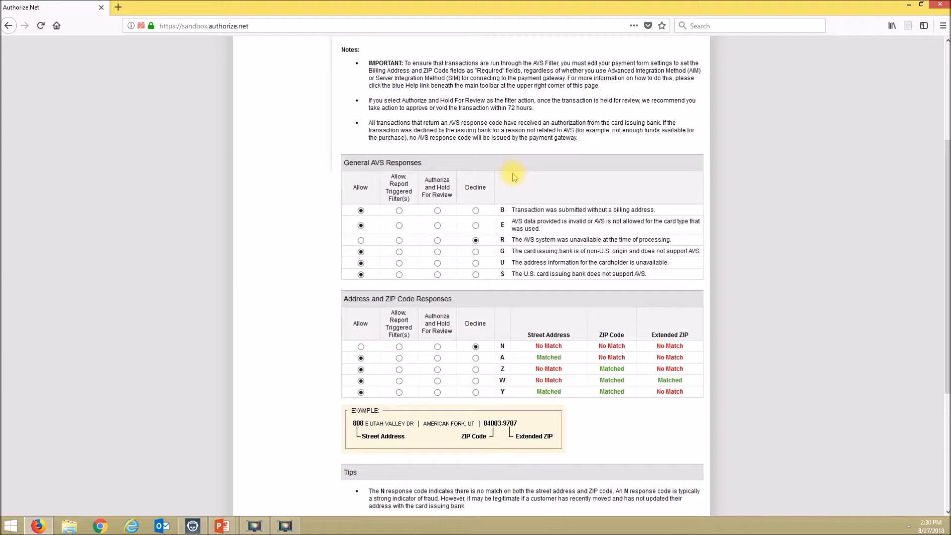
# Step: Set general AVS response codes B, E, G, U and S back to Decline
pyautogui.click(475, 211)
pyautogui.click(476, 225)
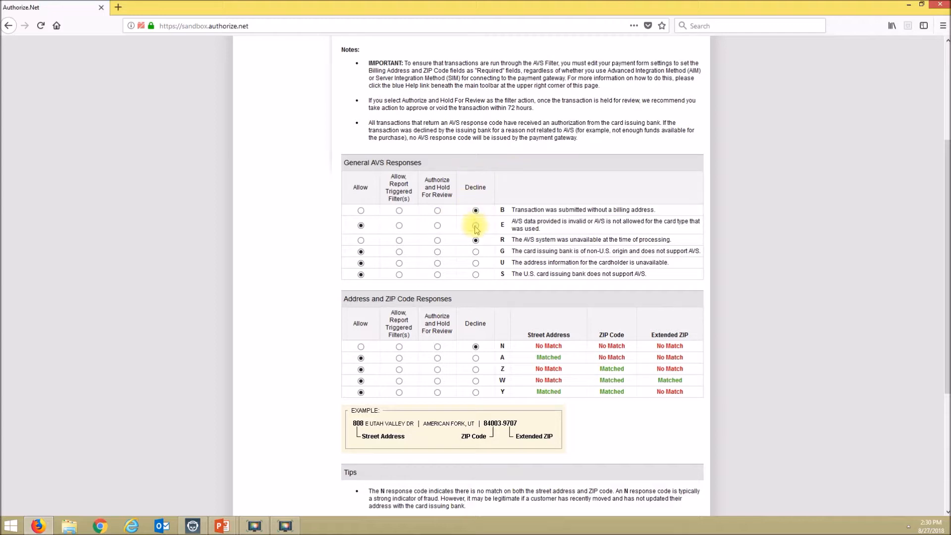
pyautogui.click(475, 251)
pyautogui.click(476, 263)
pyautogui.click(476, 274)
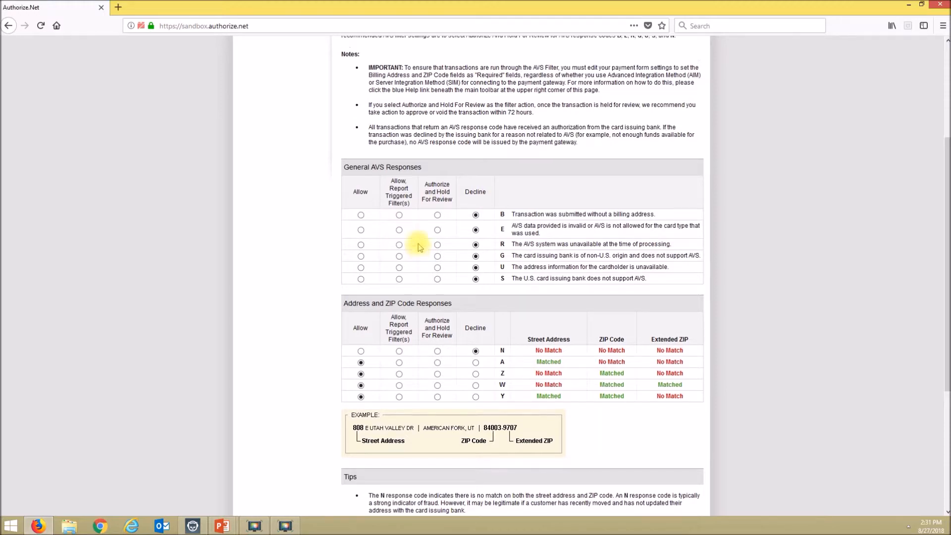
# Step: Review the Enhanced AVS Handling Filter page from start to end and save its settings
pyautogui.scroll(4, 414, 240)
pyautogui.scroll(-2, 405, 282)
pyautogui.scroll(-5, 403, 250)
pyautogui.scroll(6, 382, 249)
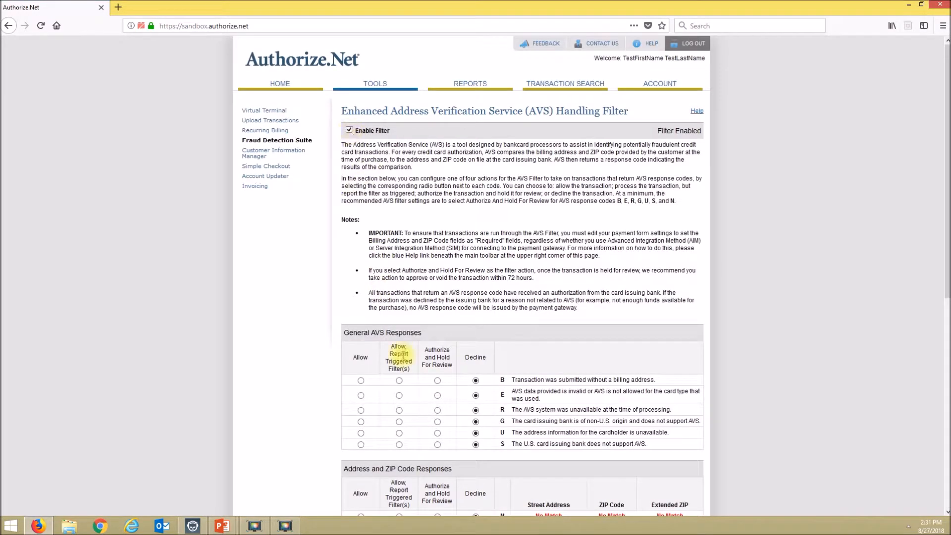
pyautogui.scroll(-7, 404, 359)
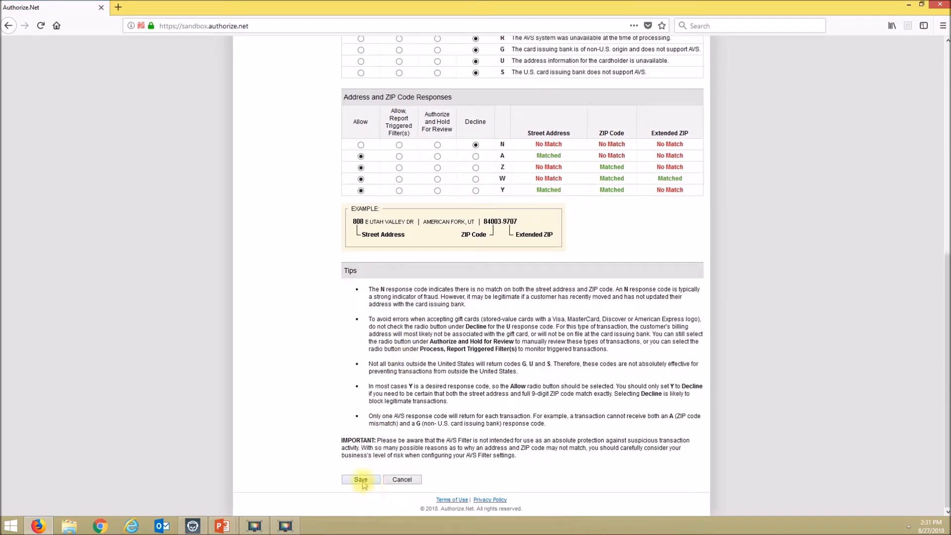
pyautogui.click(361, 481)
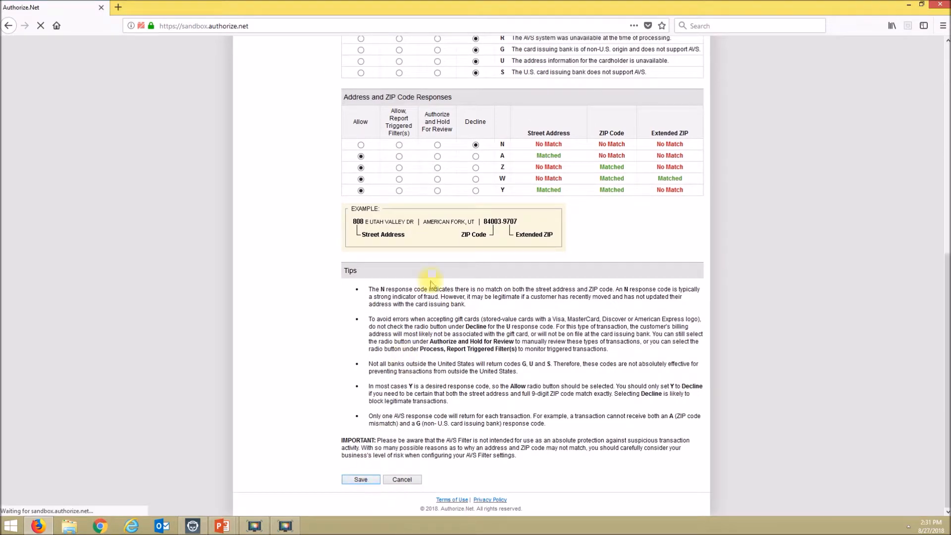
# Step: Review the card code responses and actions of the Enhanced CCV Handling Filter and save its settings
pyautogui.scroll(-2, 431, 283)
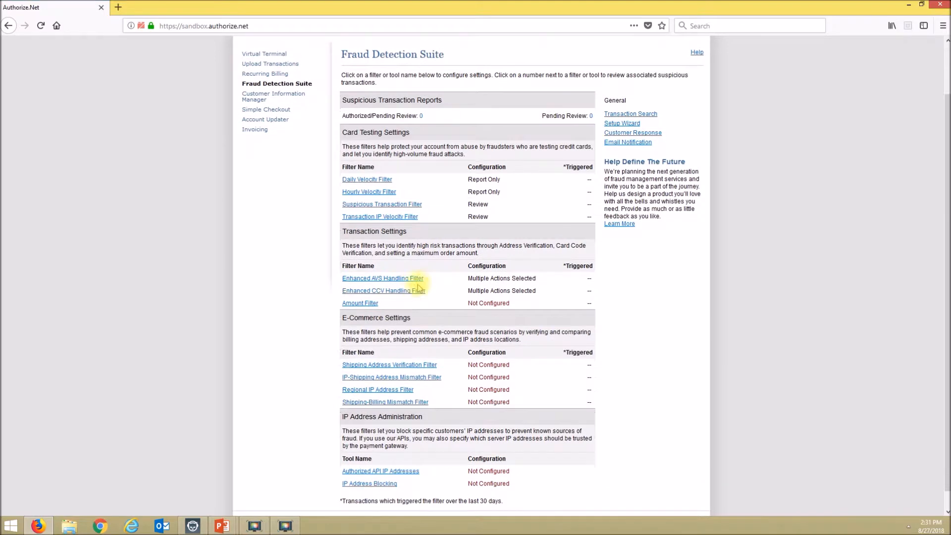
pyautogui.click(391, 292)
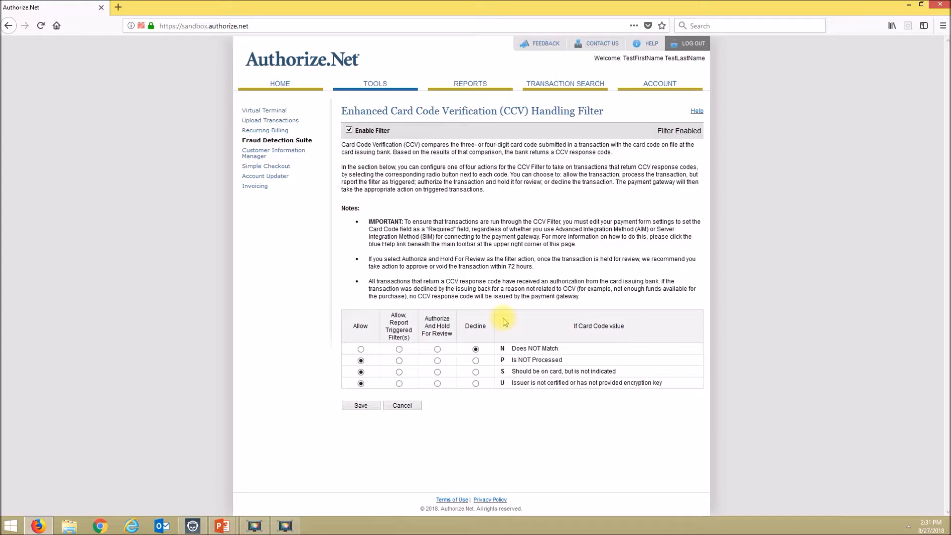
pyautogui.moveTo(559, 349); pyautogui.dragTo(525, 351)
pyautogui.click(485, 276)
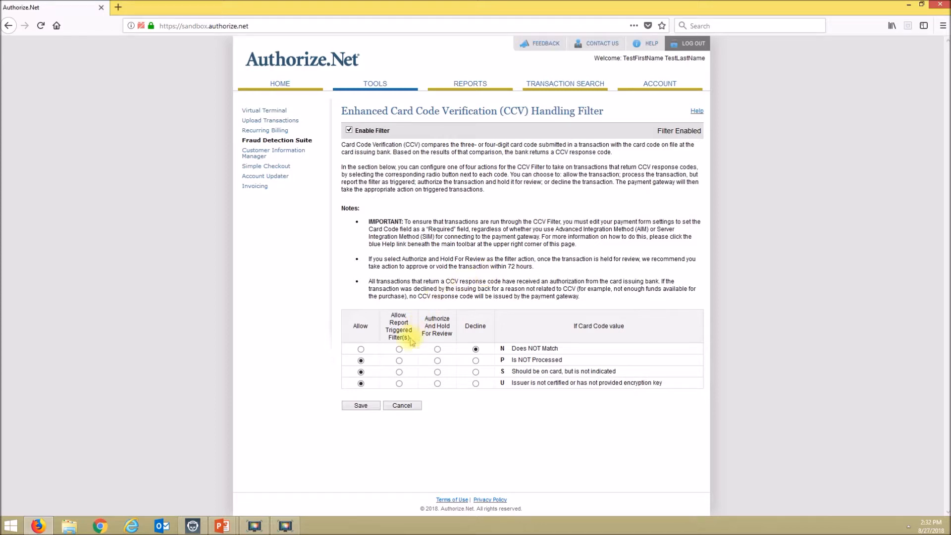
pyautogui.click(361, 405)
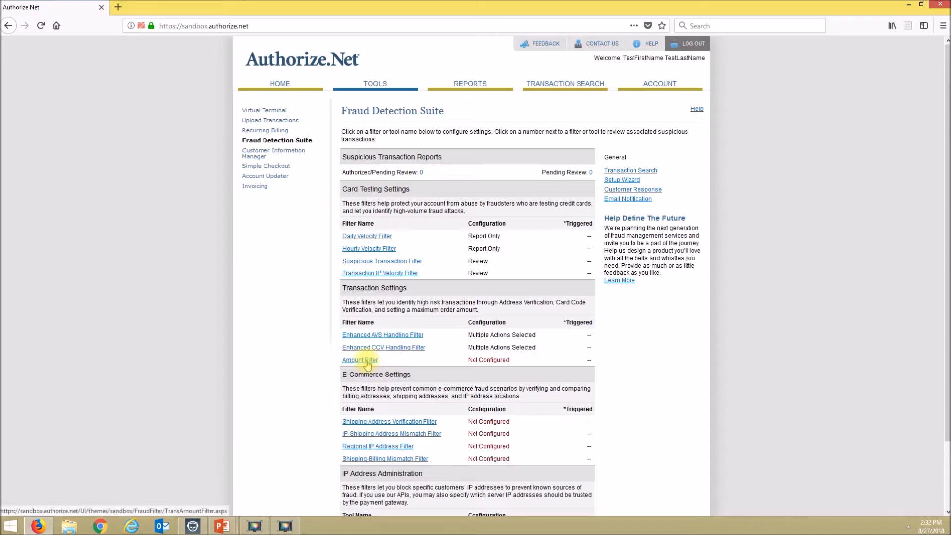
# Step: Enable and save the Amount Filter with lower limit 2, upper limit 99999 and the action "Do not authorize, but hold for review"
pyautogui.click(360, 360)
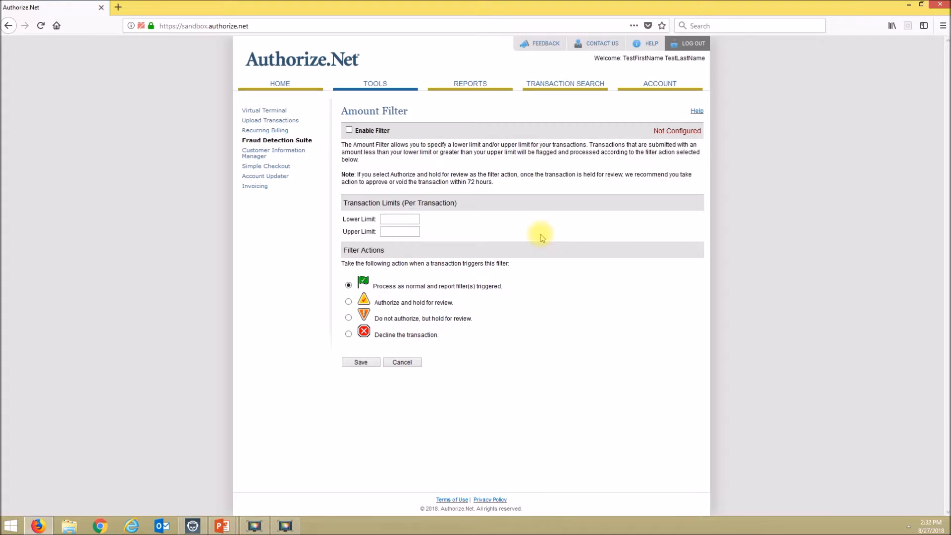
pyautogui.click(349, 130)
pyautogui.click(391, 219)
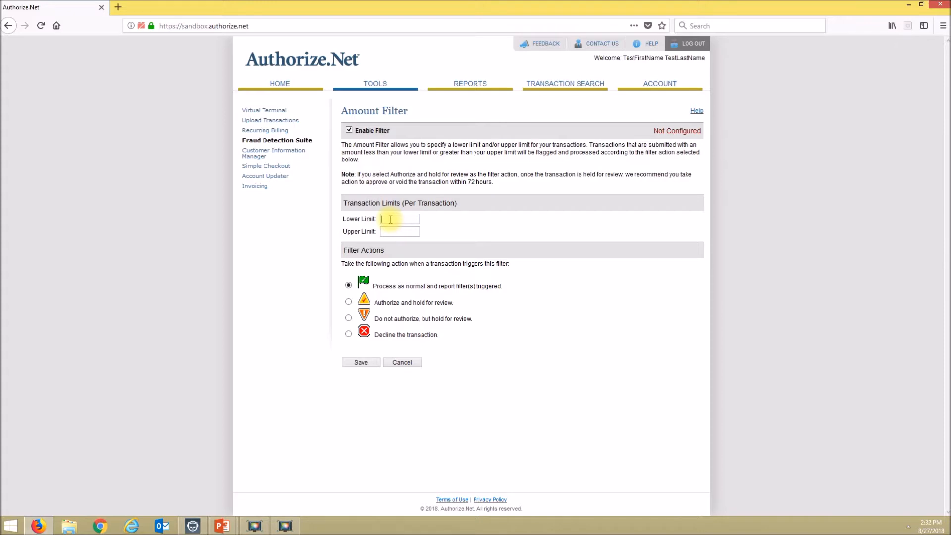
pyautogui.write('2')
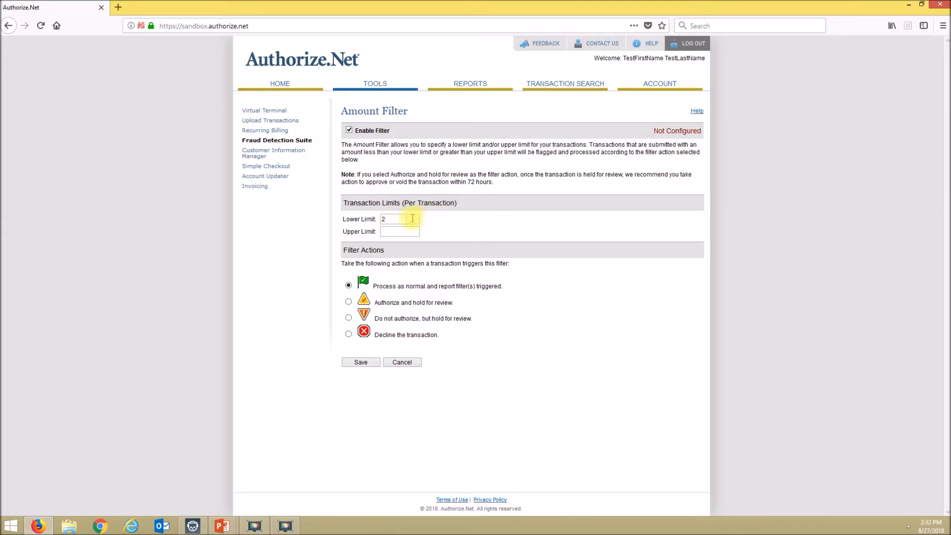
pyautogui.click(391, 232)
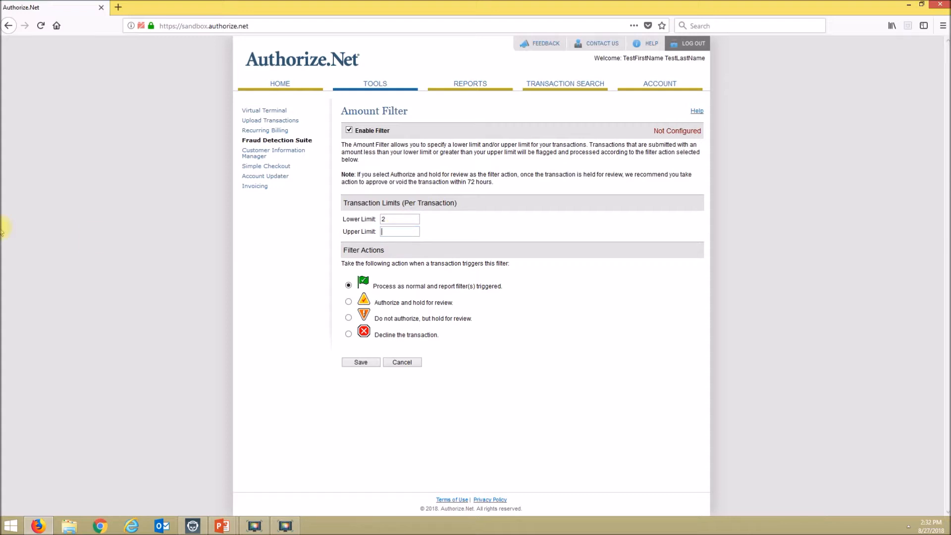
pyautogui.write('99999')
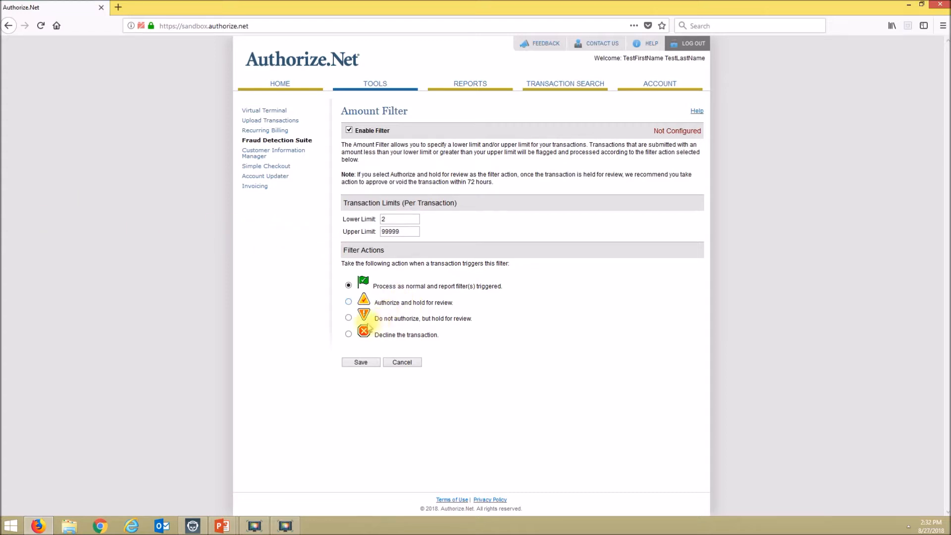
pyautogui.click(348, 318)
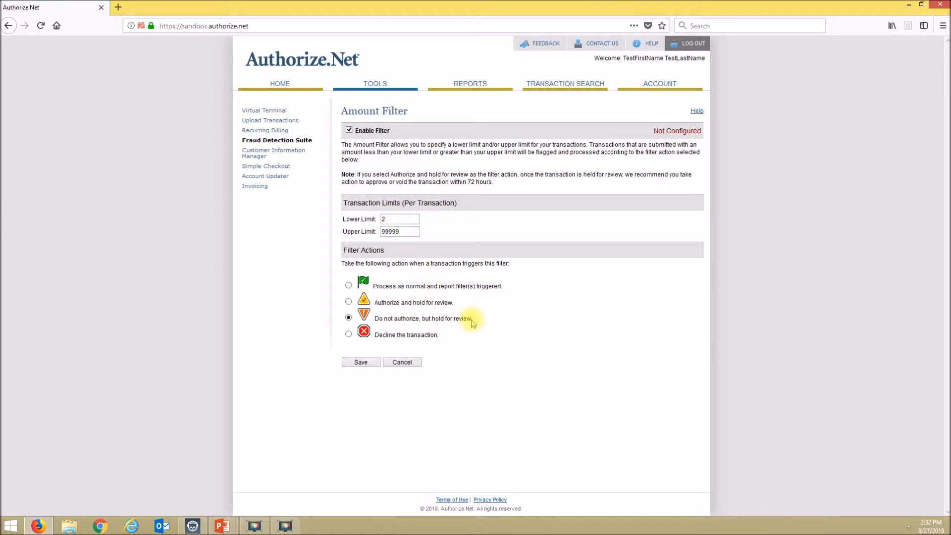
pyautogui.click(361, 363)
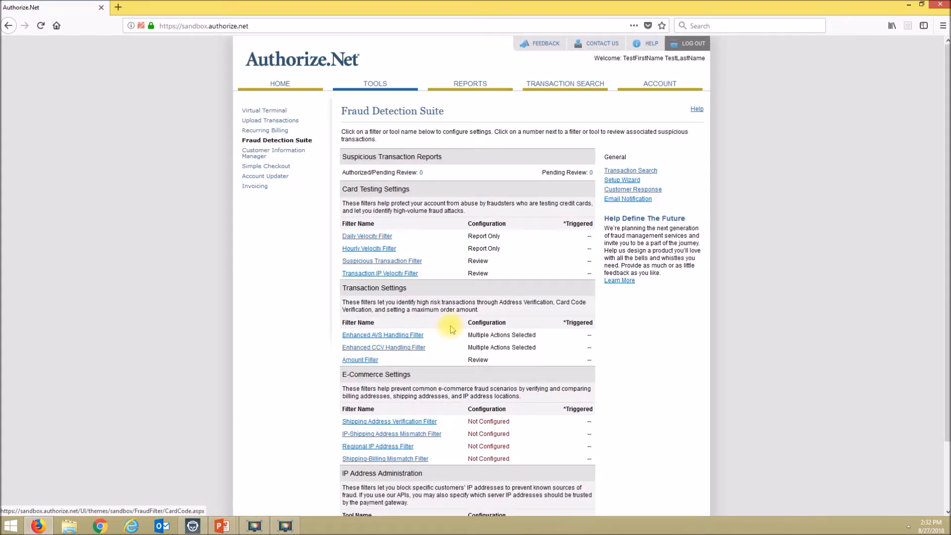
# Step: View the IP Address Blocking page under IP Address Administration and return to the Fraud Detection Suite overview
pyautogui.scroll(-3, 452, 329)
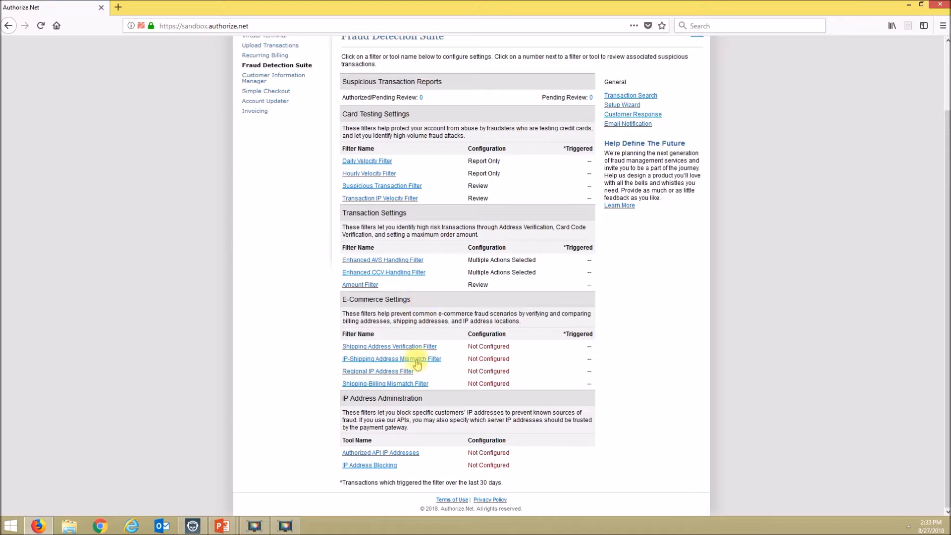
pyautogui.moveTo(422, 399); pyautogui.dragTo(341, 399)
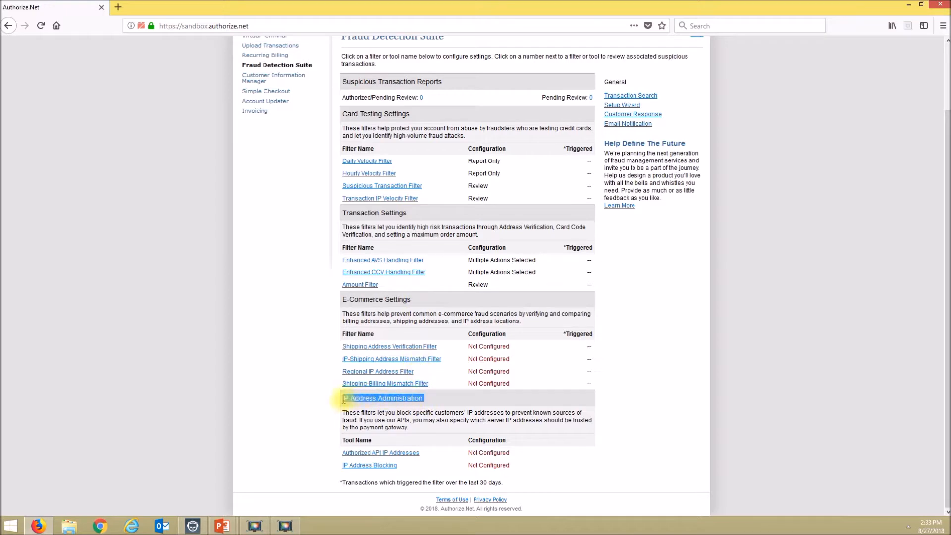
pyautogui.click(462, 407)
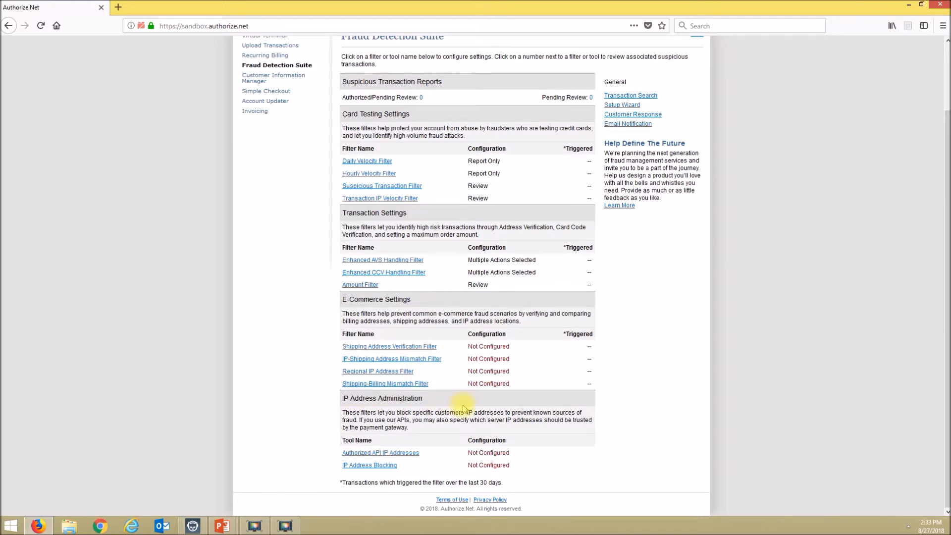
pyautogui.click(372, 466)
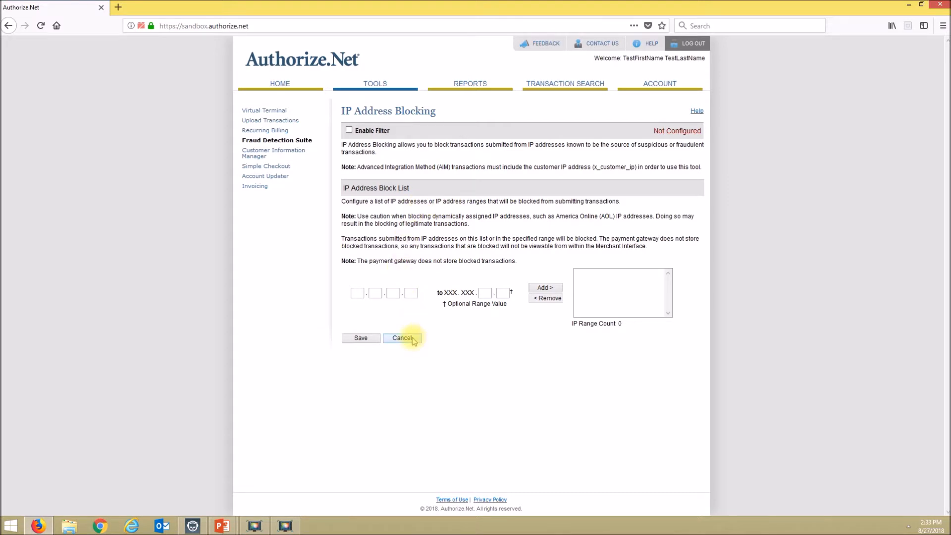
pyautogui.click(289, 144)
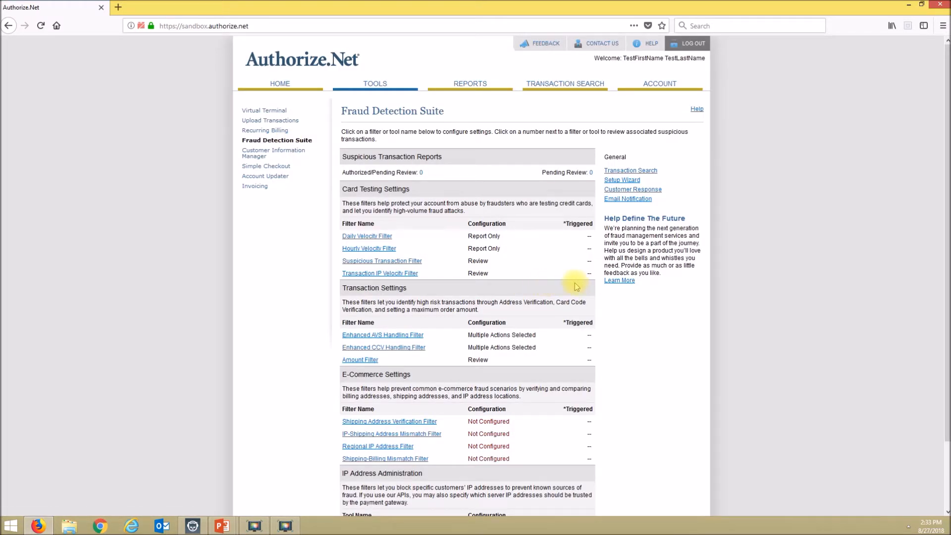
# Step: Turn on per-suspicious-transaction fraud email notifications for the listed contact and save
pyautogui.click(626, 200)
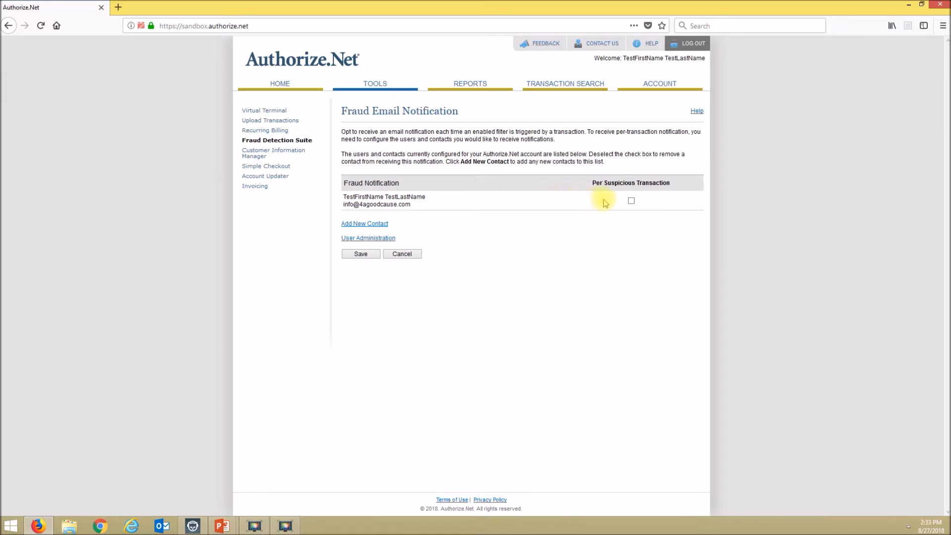
pyautogui.click(631, 201)
pyautogui.click(361, 255)
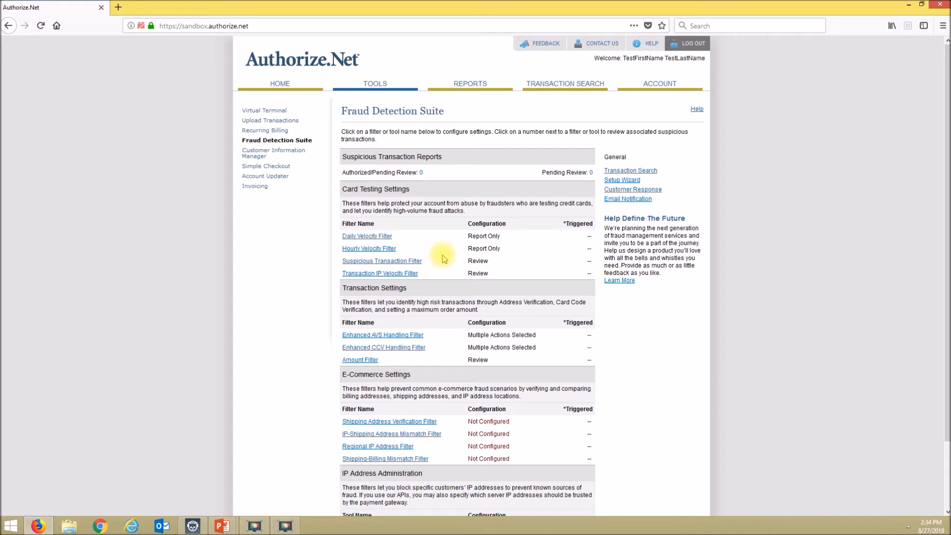
# Step: Set the customer response for both hold-for-review actions to "Thank you! For security reasons your order is currently being reviewed." and save
pyautogui.click(627, 191)
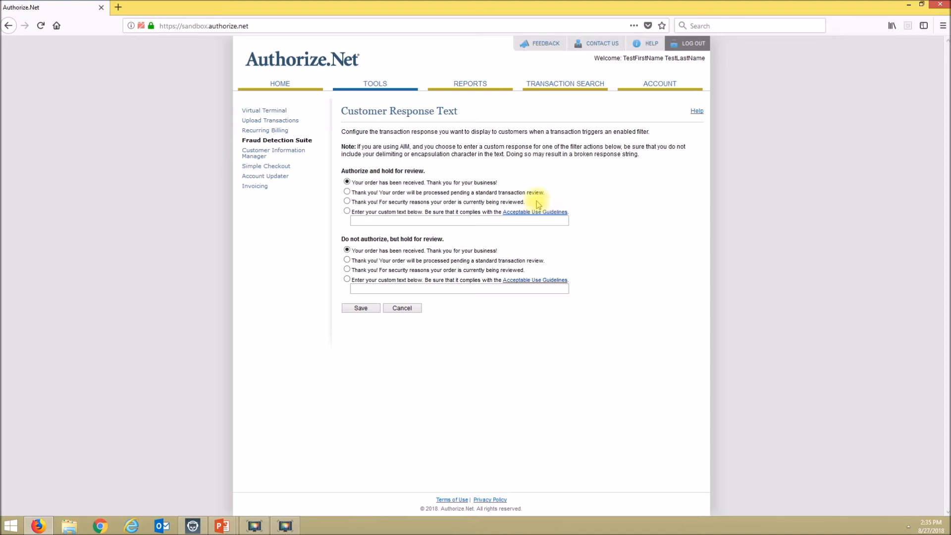
pyautogui.click(347, 201)
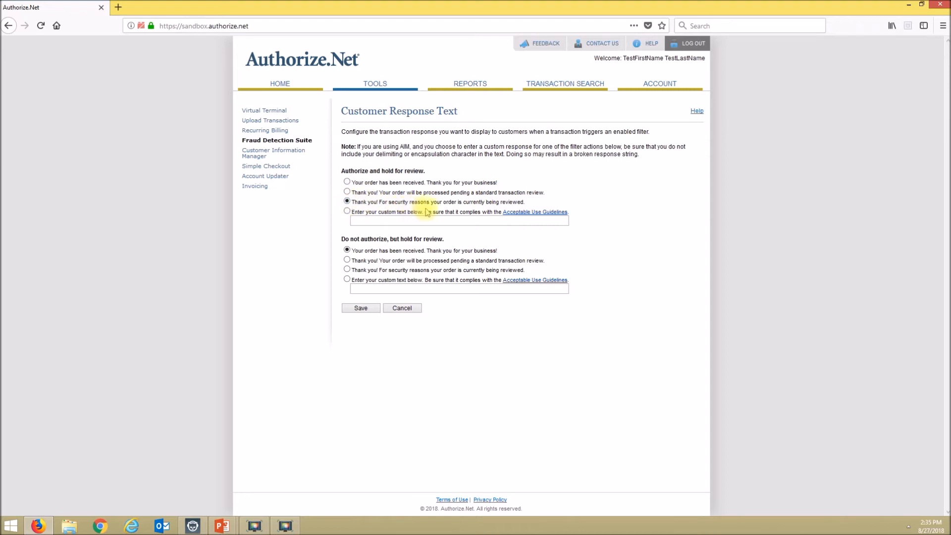
pyautogui.click(347, 270)
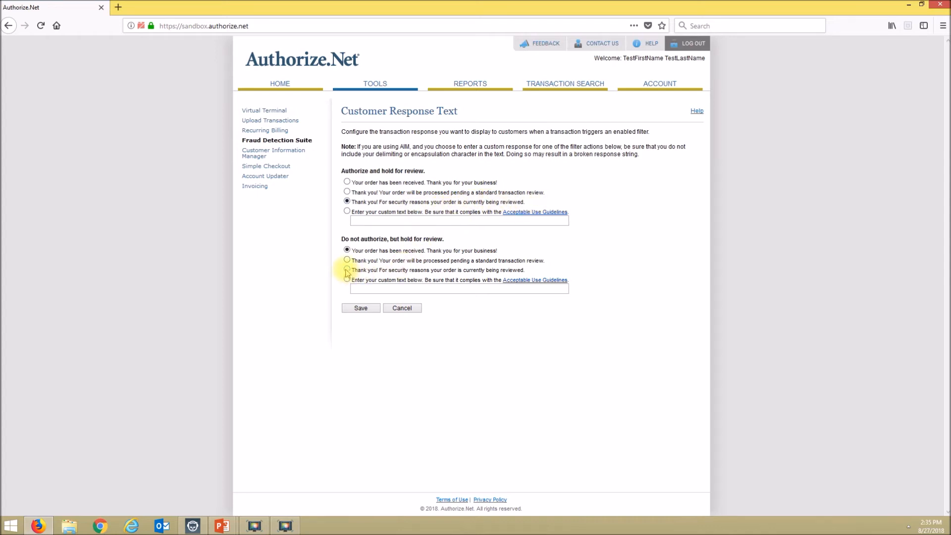
pyautogui.click(347, 211)
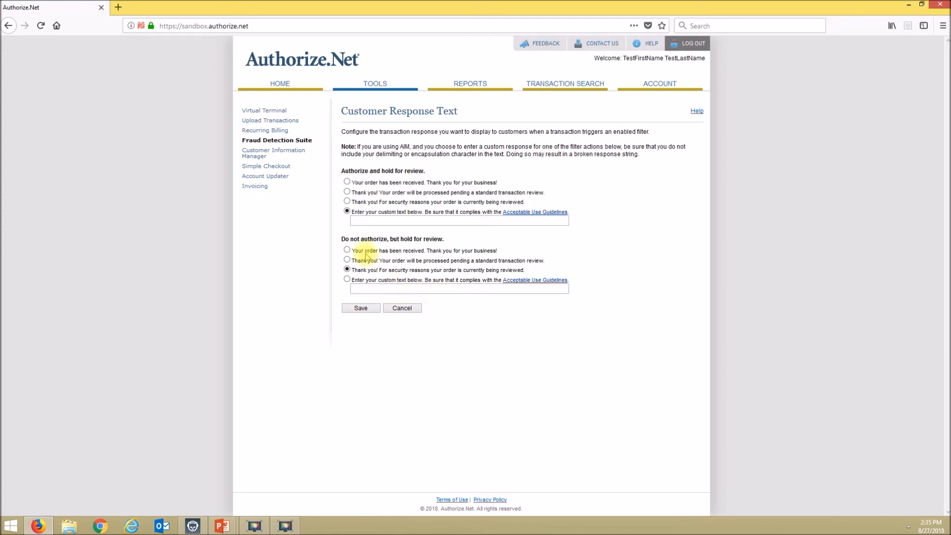
pyautogui.click(347, 201)
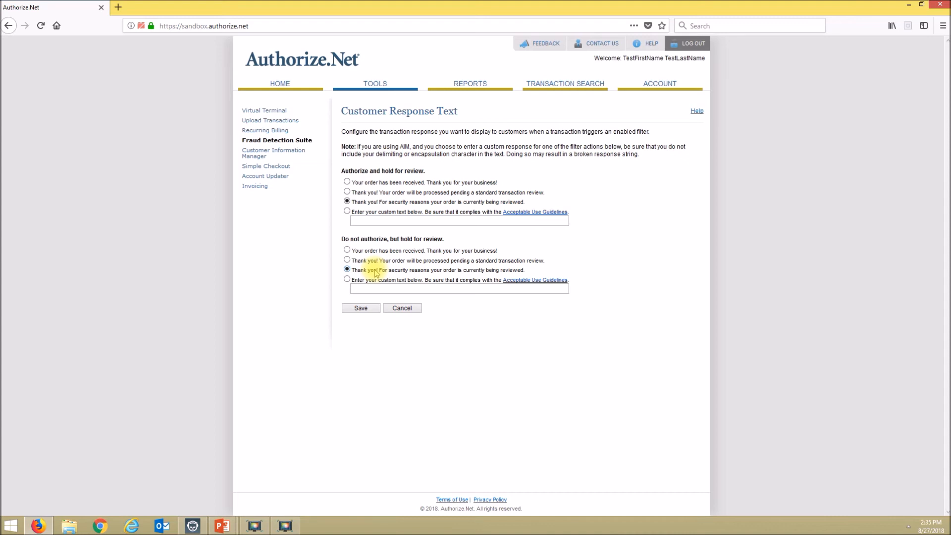
pyautogui.click(361, 309)
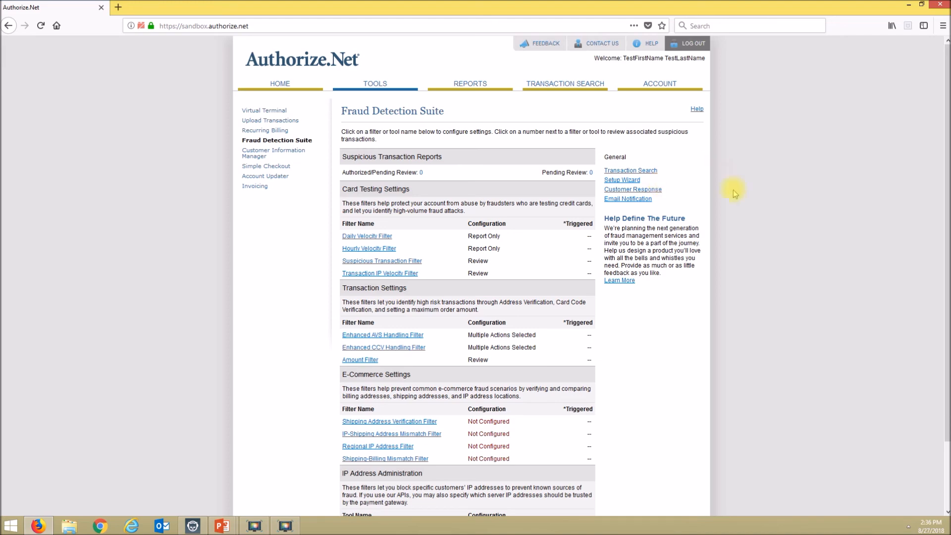
# Step: Switch to the running PowerPoint slide show and present the "Have questions?" slide
pyautogui.moveTo(224, 527)
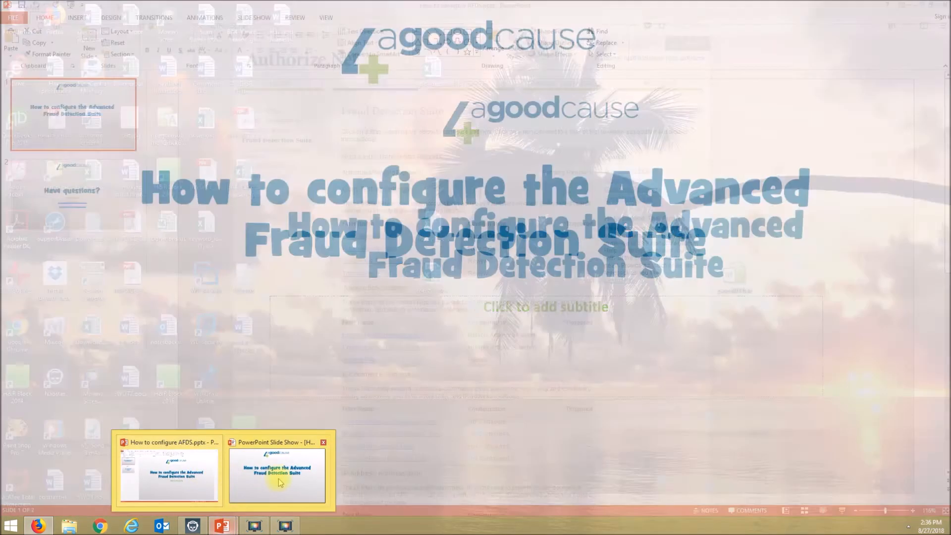
pyautogui.click(276, 468)
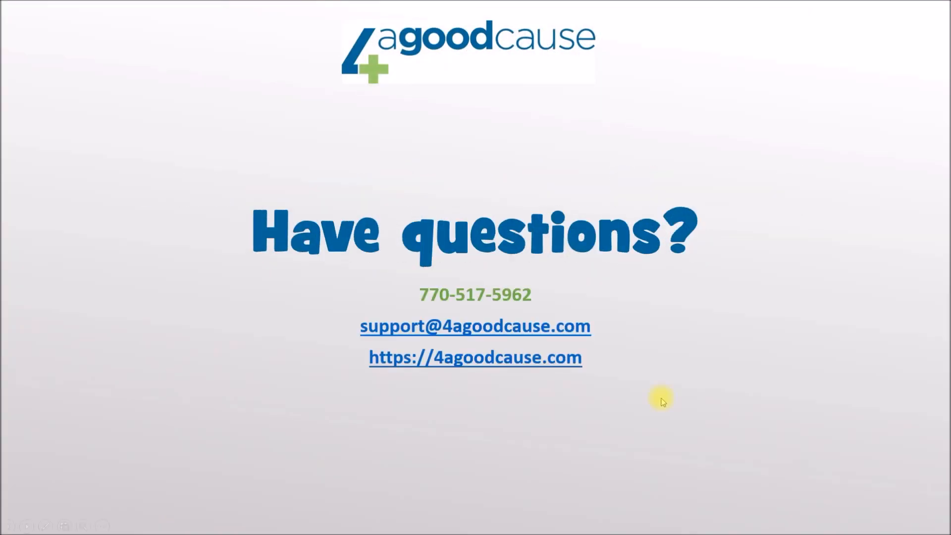